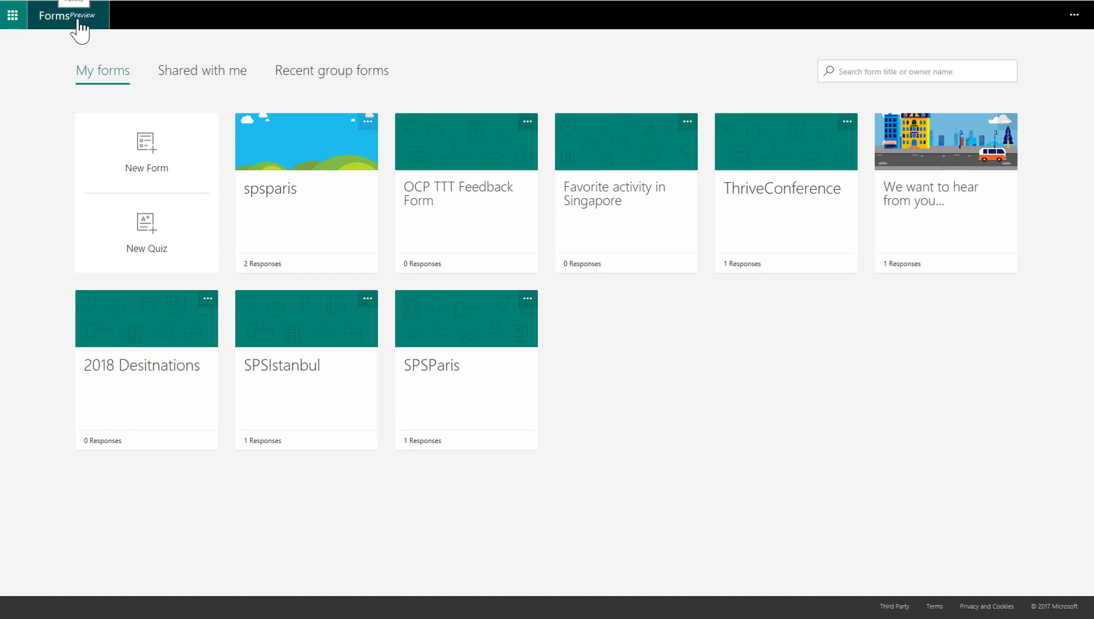
Create a new blank form titled 'Choose our next city to highlight'.
{"action": "left_click", "coordinate": [148, 146]}
{"action": "left_click", "coordinate": [395, 120]}
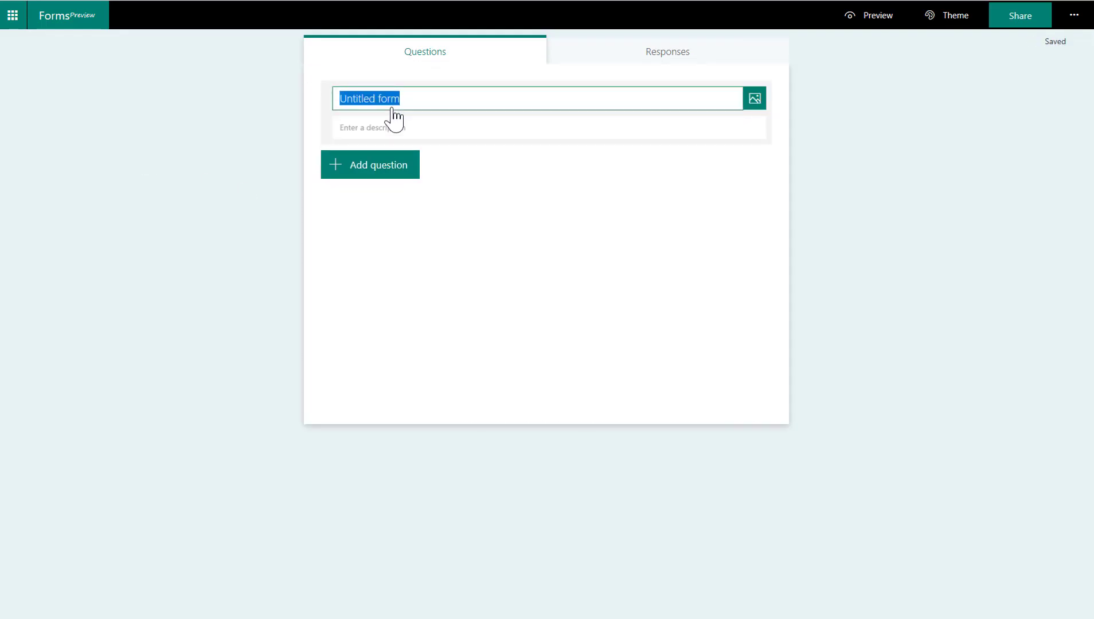
{"action": "type", "text": "Choose our next city to"}
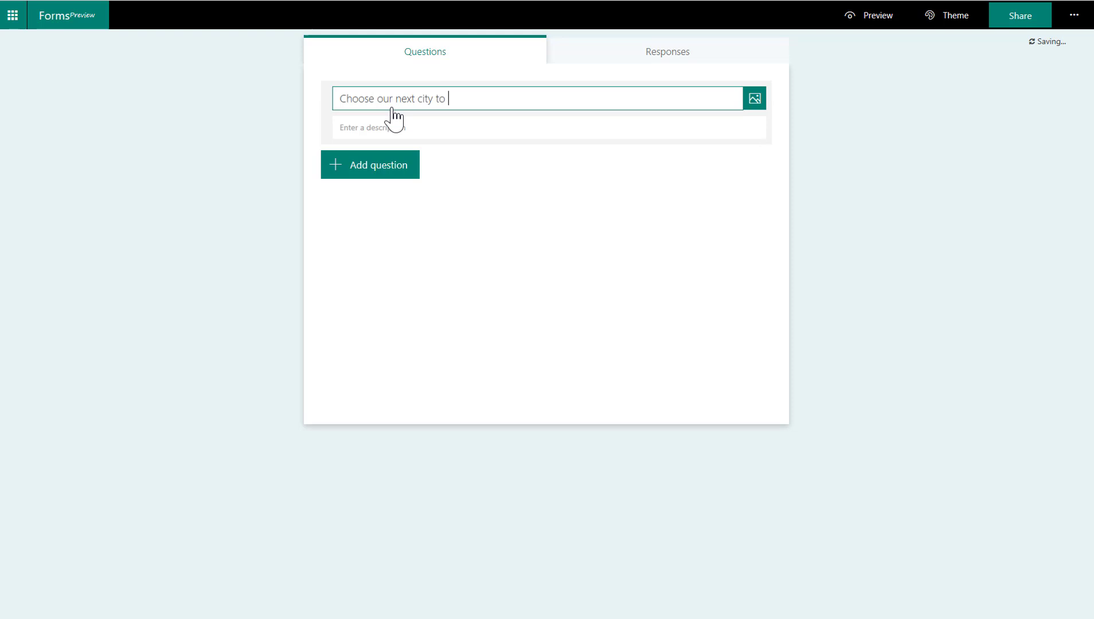
{"action": "type", "text": " highlight"}
Upload Globe.png as the title image and begin the description asking for city ideas.
{"action": "left_click", "coordinate": [755, 102]}
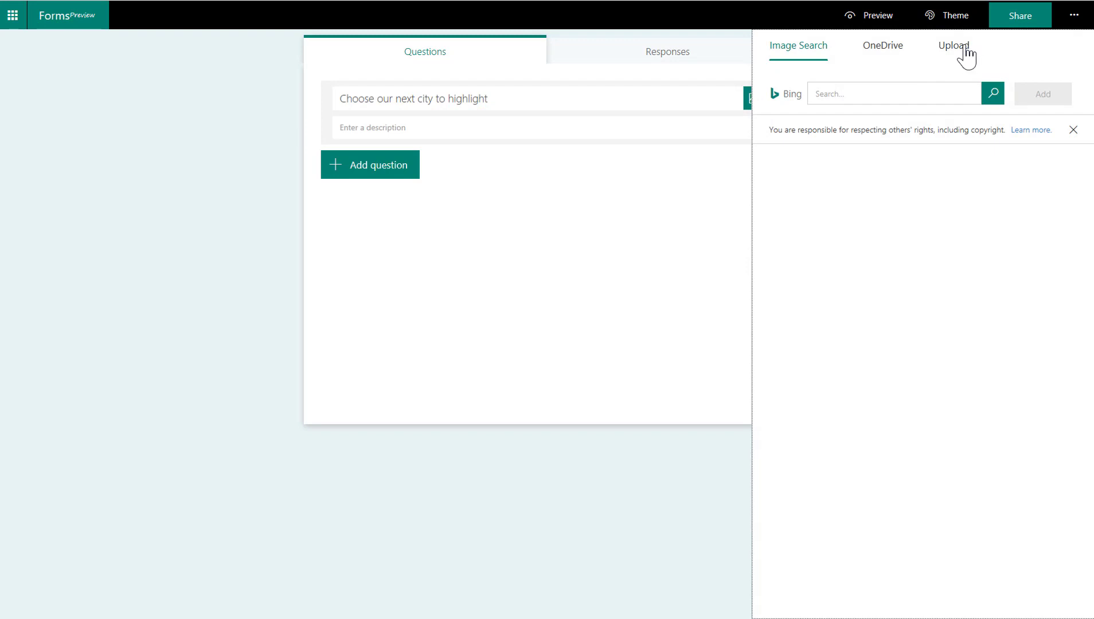
{"action": "left_click", "coordinate": [965, 47]}
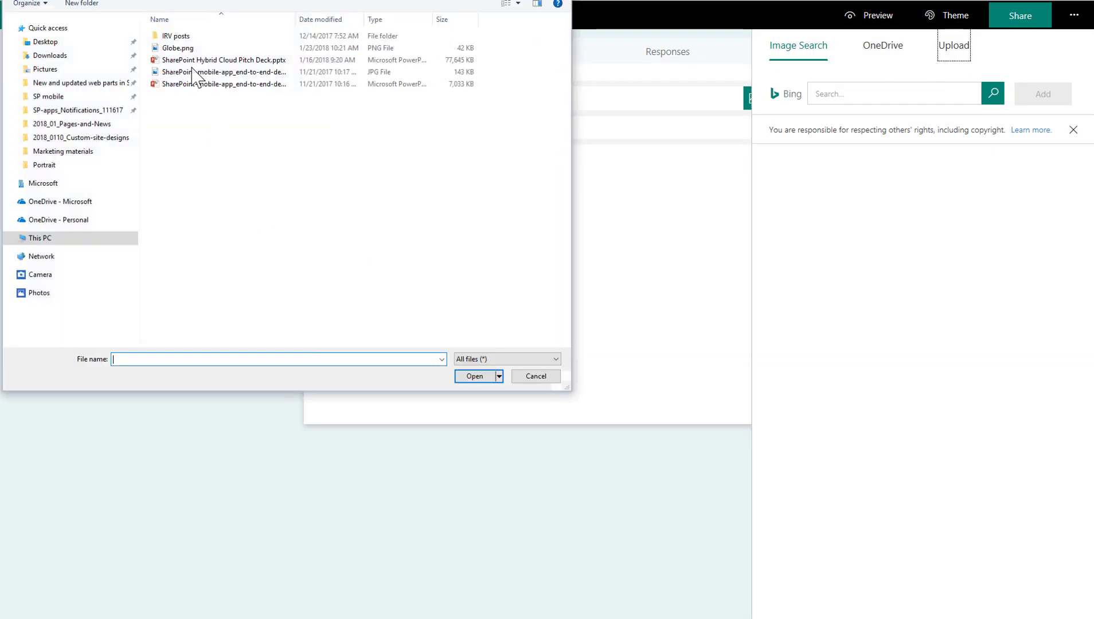
{"action": "left_click", "coordinate": [184, 50]}
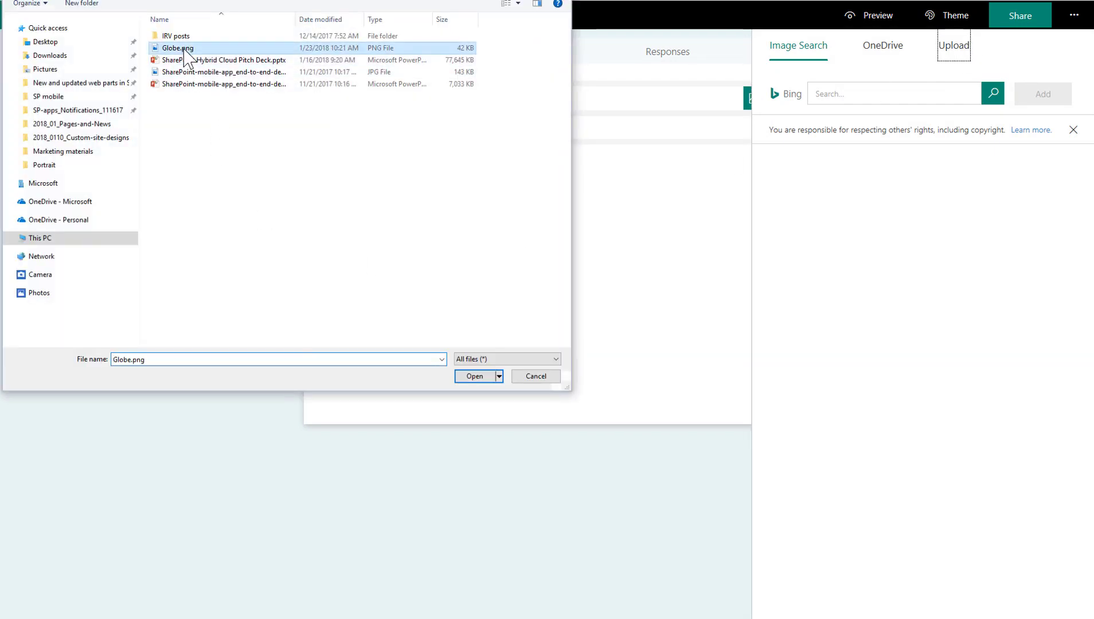
{"action": "left_click", "coordinate": [479, 380]}
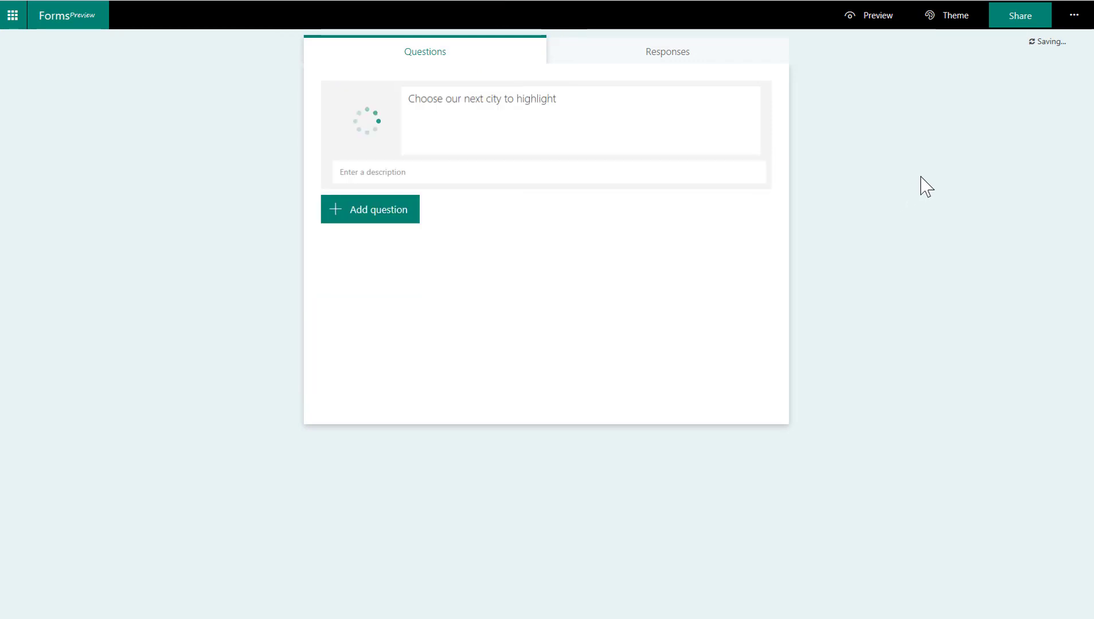
{"action": "left_click", "coordinate": [358, 174]}
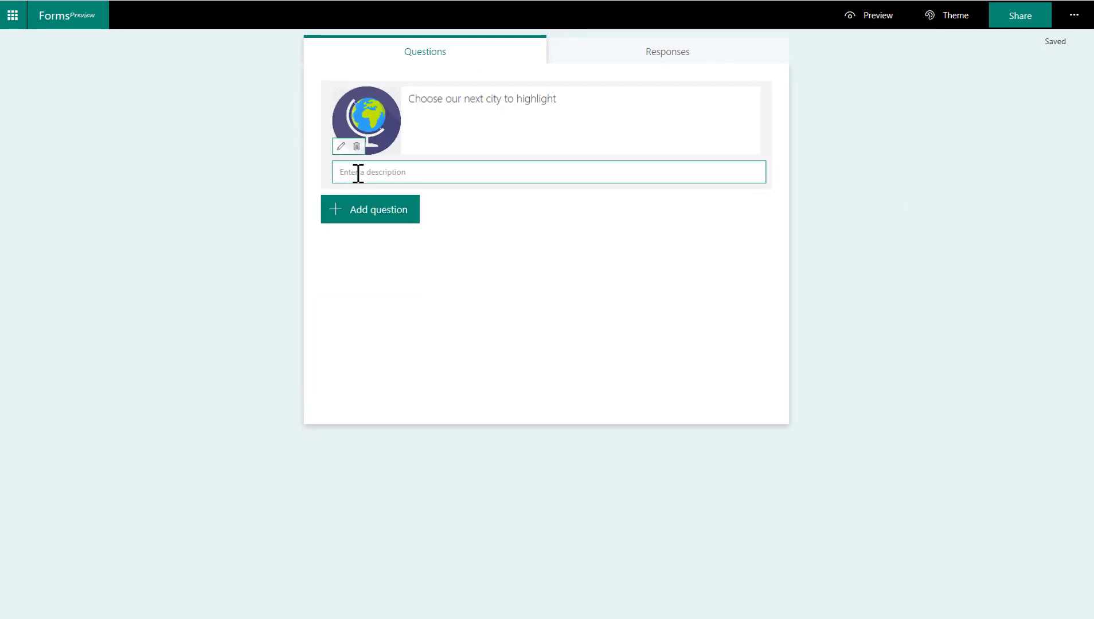
{"action": "type", "text": "We want your help and"}
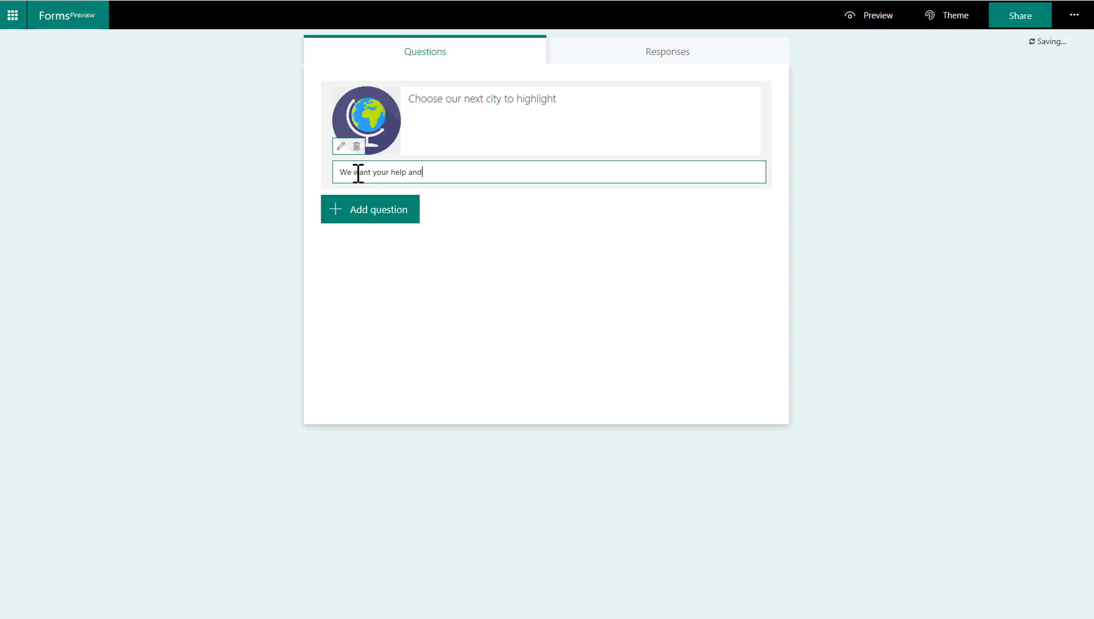
{"action": "type", "text": "select our next travel program city"}
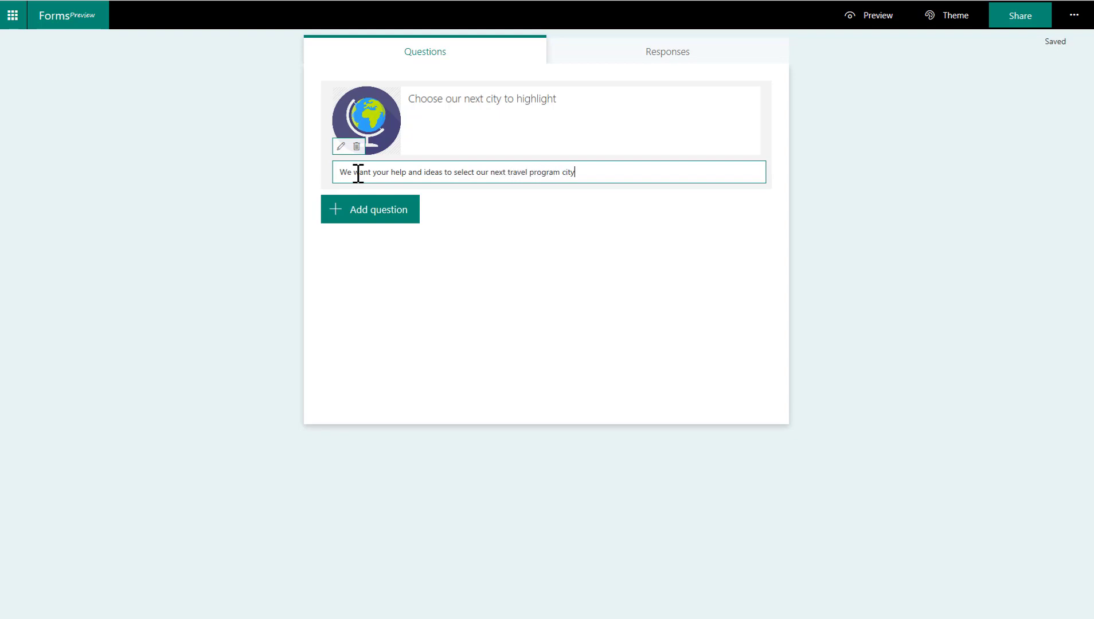
{"action": "type", "text": "."}
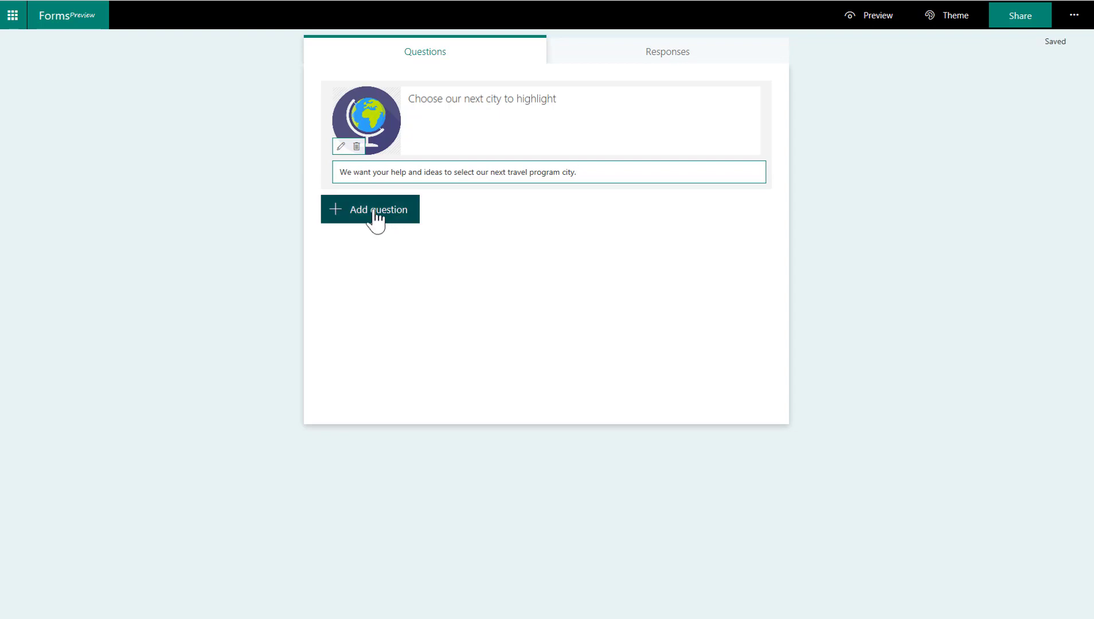
Add a choice question titled 'Which city do we target next?'.
{"action": "left_click", "coordinate": [381, 218]}
{"action": "left_click", "coordinate": [393, 213]}
{"action": "key", "text": "BackSpace"}
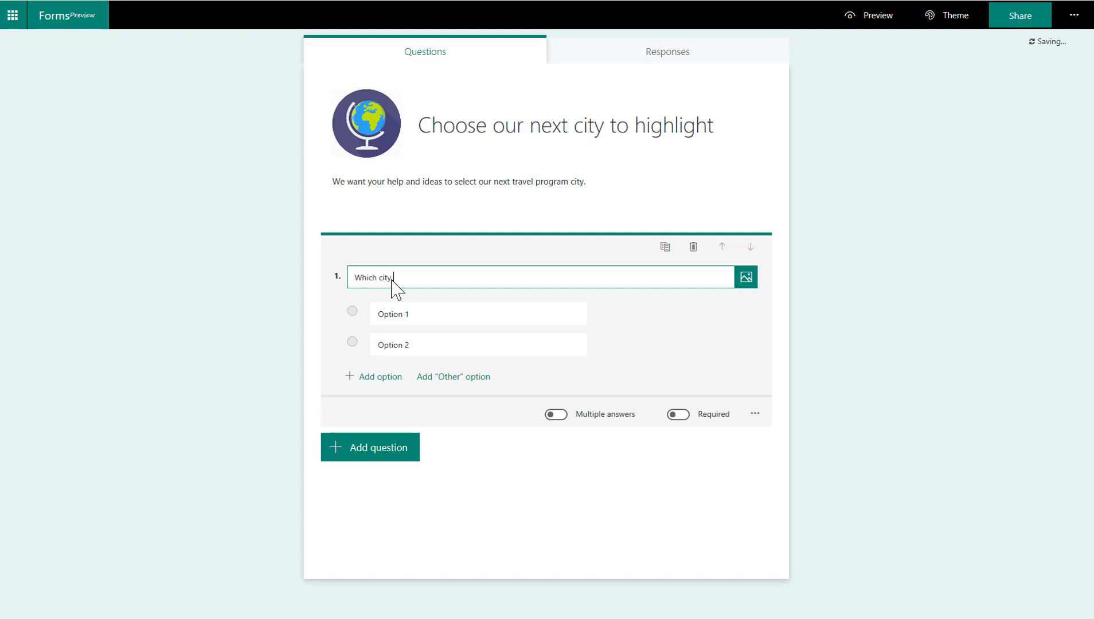
{"action": "type", "text": "Which city do we target next?"}
Replace the first two placeholder options with Cape Town and Sao Paolo.
{"action": "left_click", "coordinate": [393, 315]}
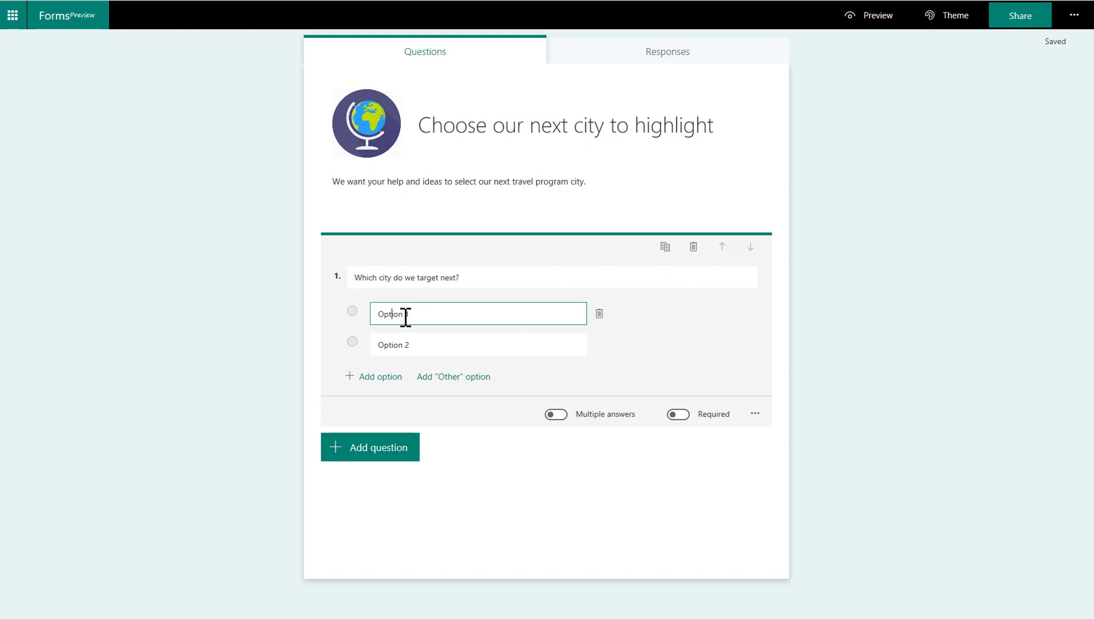
{"action": "left_click_drag", "start_coordinate": [367, 314], "coordinate": [435, 319]}
{"action": "type", "text": "Cape Town"}
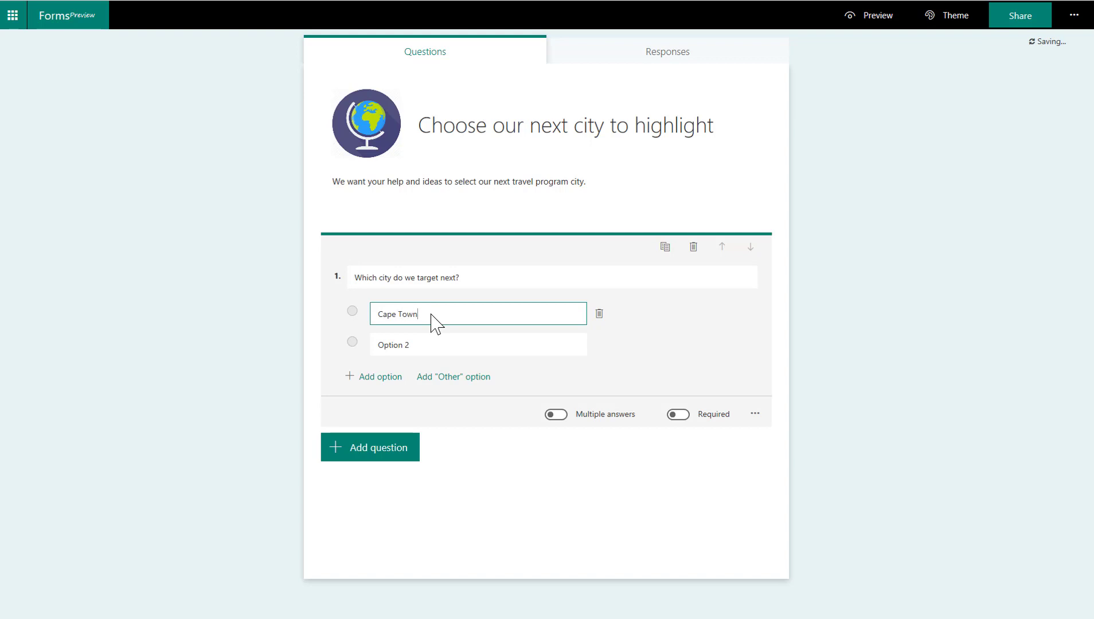
{"action": "left_click", "coordinate": [396, 345]}
{"action": "left_click_drag", "start_coordinate": [419, 345], "coordinate": [346, 343]}
{"action": "type", "text": "Sao Paolo"}
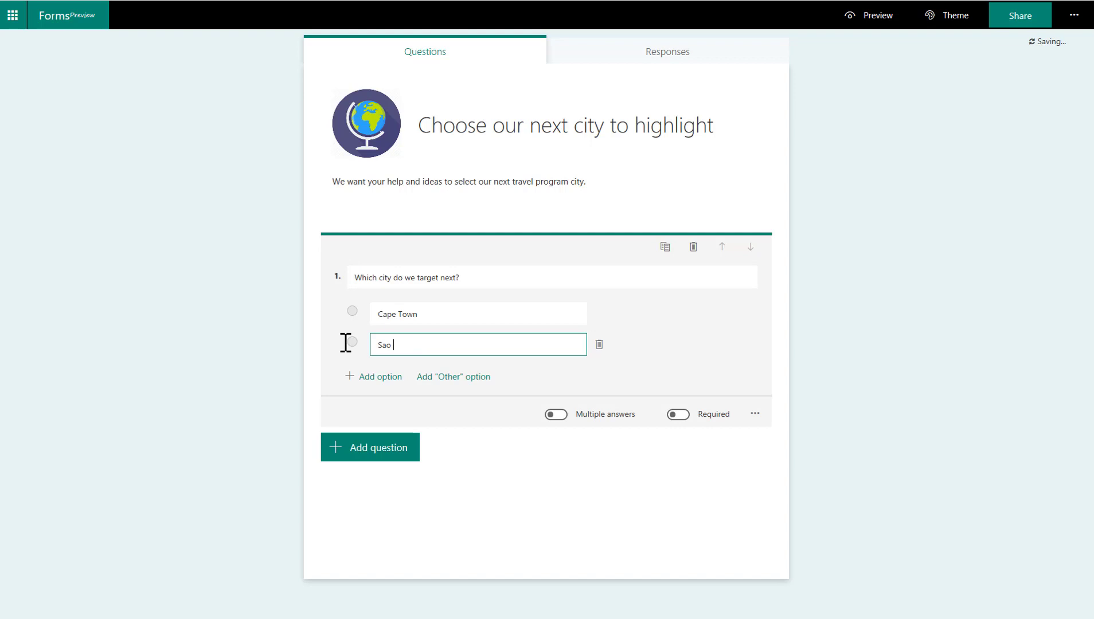
Add Singapore, Stockholm and Warsaw as the remaining three options.
{"action": "left_click", "coordinate": [383, 378]}
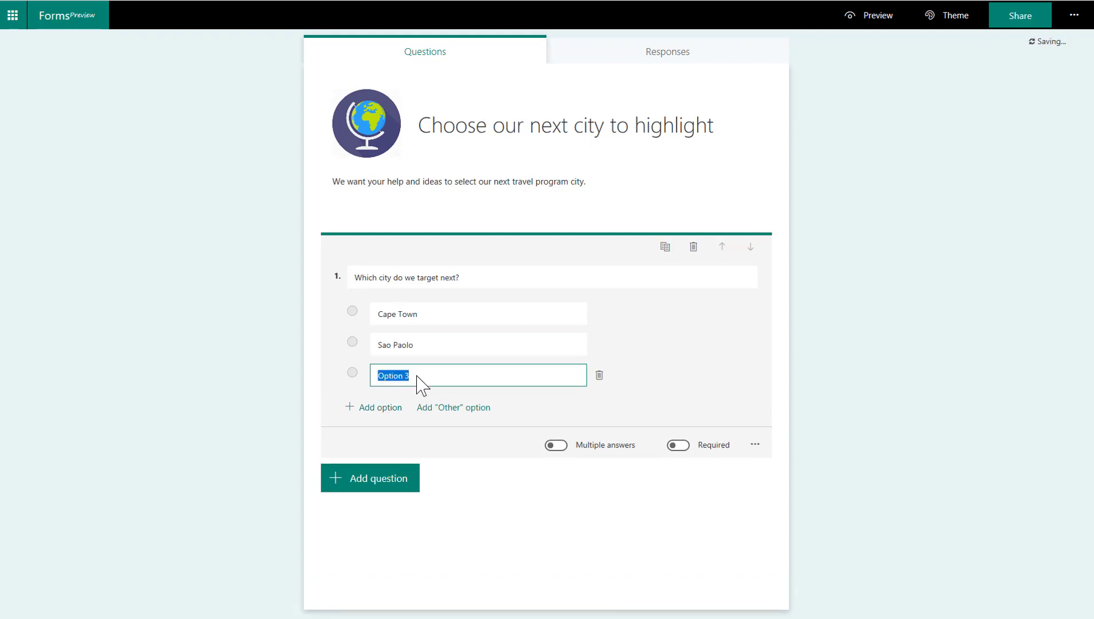
{"action": "type", "text": "Singapore"}
{"action": "left_click", "coordinate": [376, 408]}
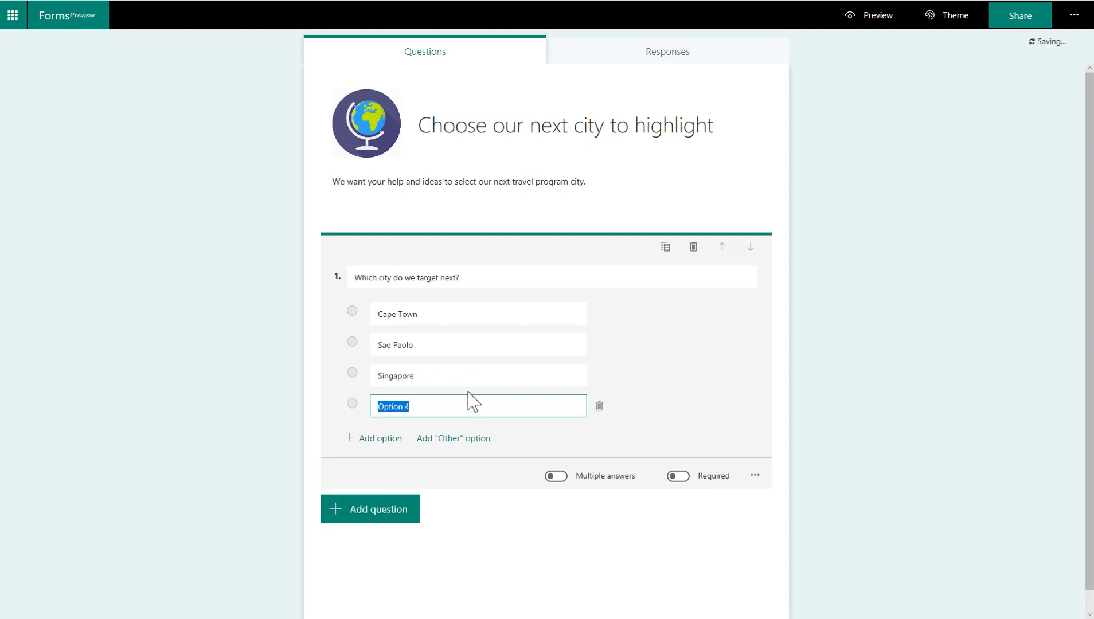
{"action": "type", "text": "Stockholm"}
{"action": "left_click", "coordinate": [383, 440]}
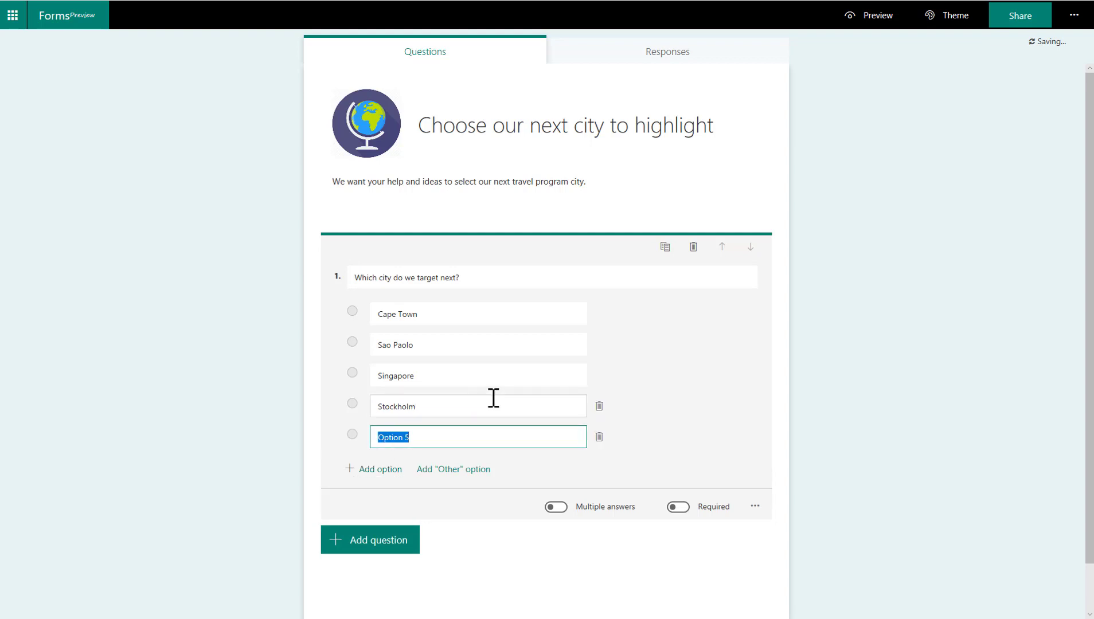
{"action": "type", "text": "Warsaw"}
{"action": "scroll", "coordinate": [677, 447], "scroll_direction": "down", "scroll_amount": 1}
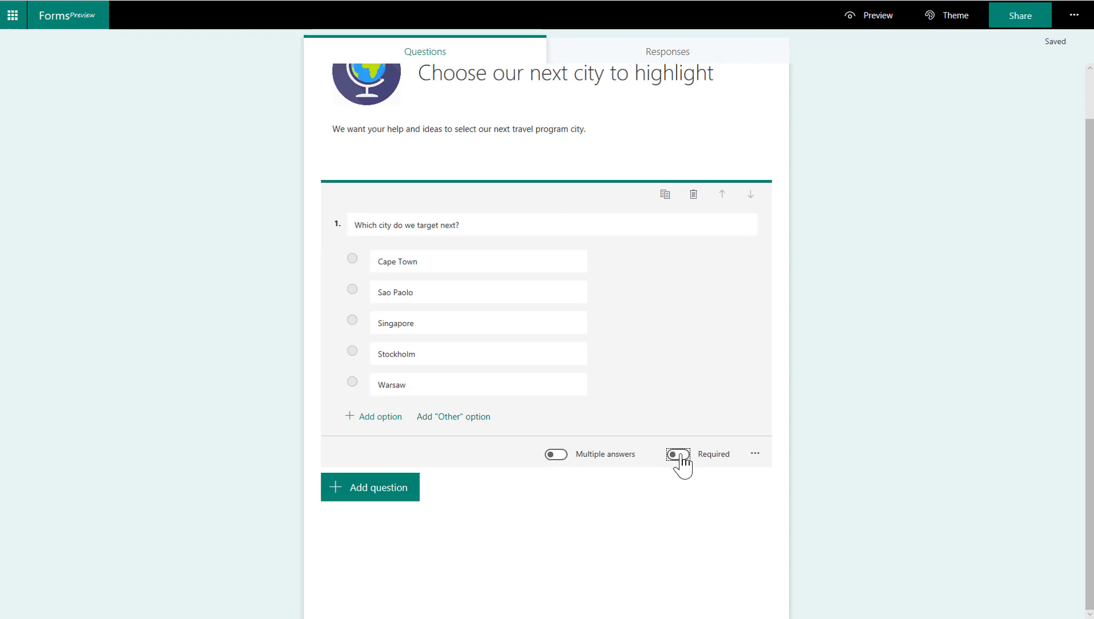
Add a text question 'What other city do you recommend?' as question 2.
{"action": "left_click", "coordinate": [376, 496]}
{"action": "left_click", "coordinate": [469, 499]}
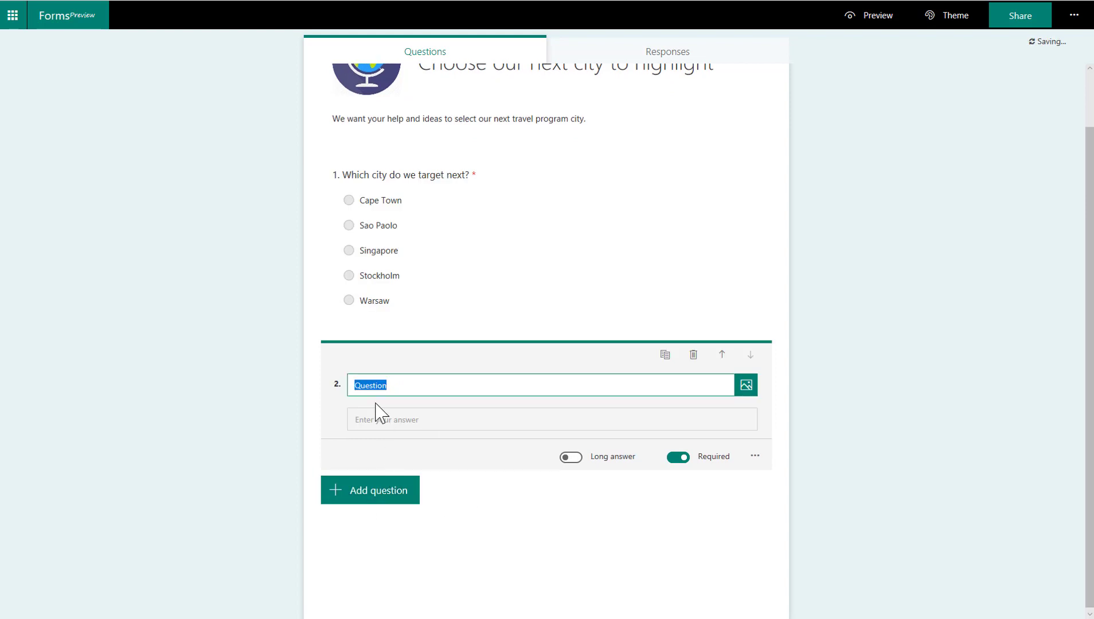
{"action": "type", "text": "What other city do you recommend?"}
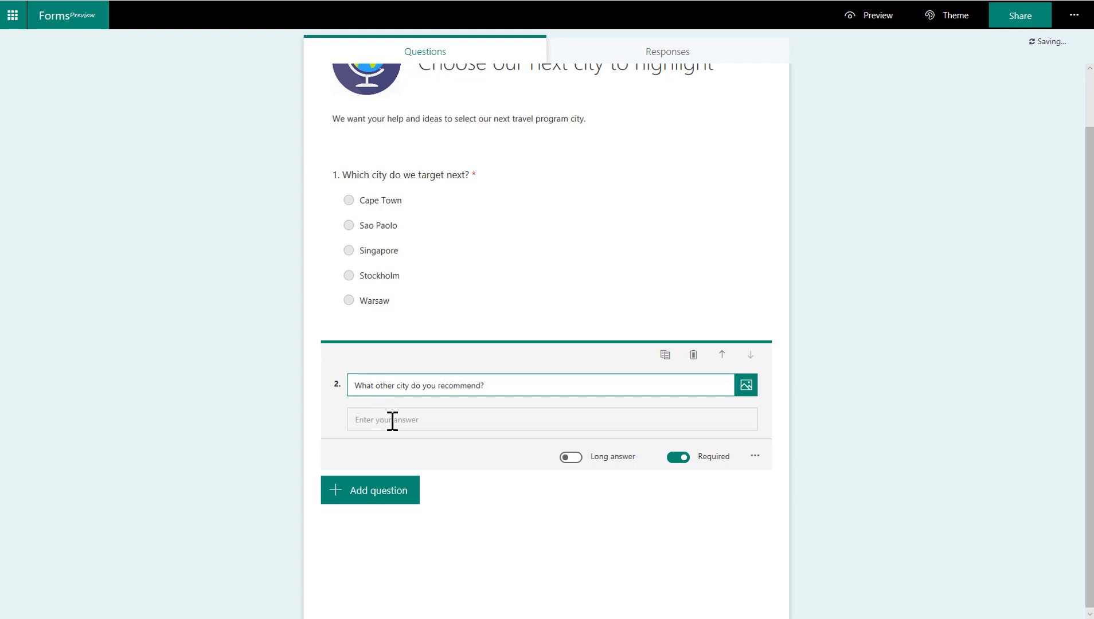
Switch off Required on question 2 and return to the form title.
{"action": "left_click", "coordinate": [390, 419]}
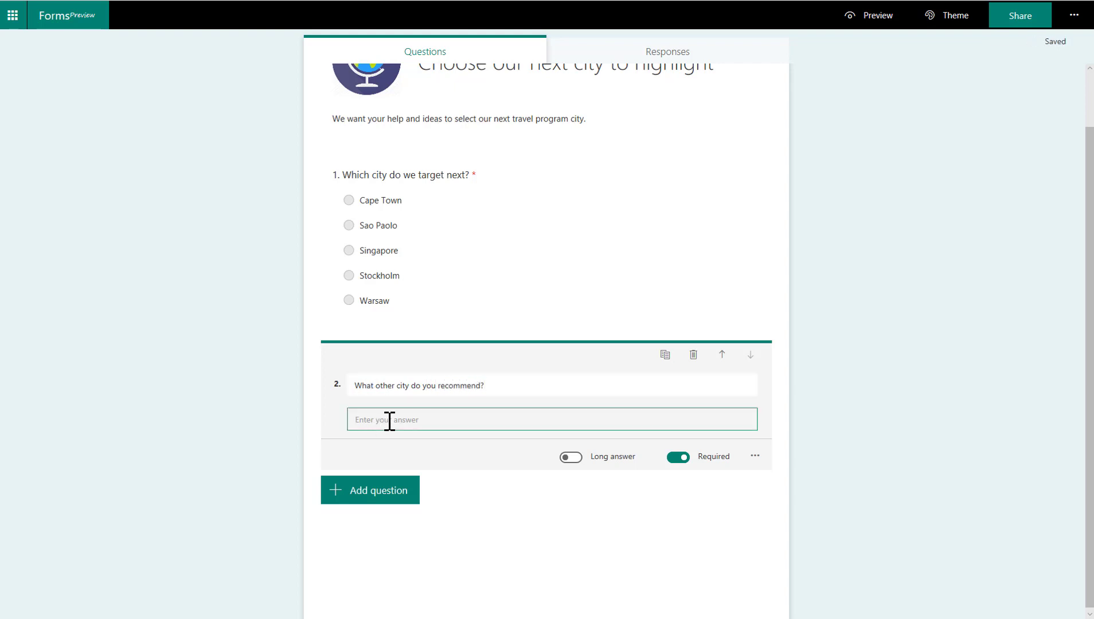
{"action": "left_click", "coordinate": [683, 458]}
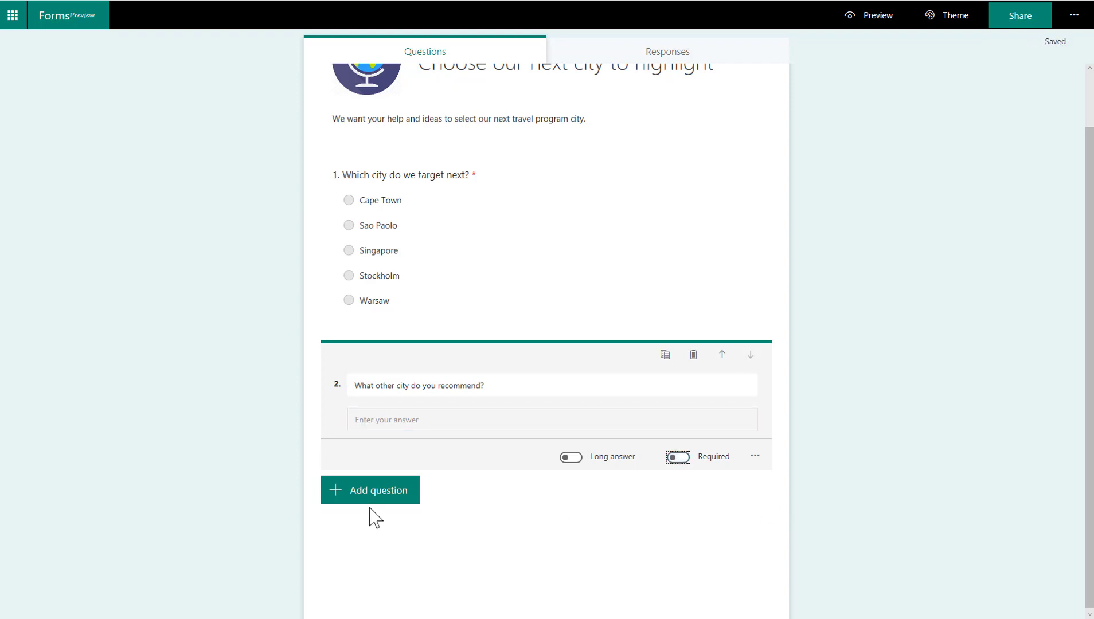
{"action": "scroll", "coordinate": [820, 351], "scroll_direction": "up", "scroll_amount": 1}
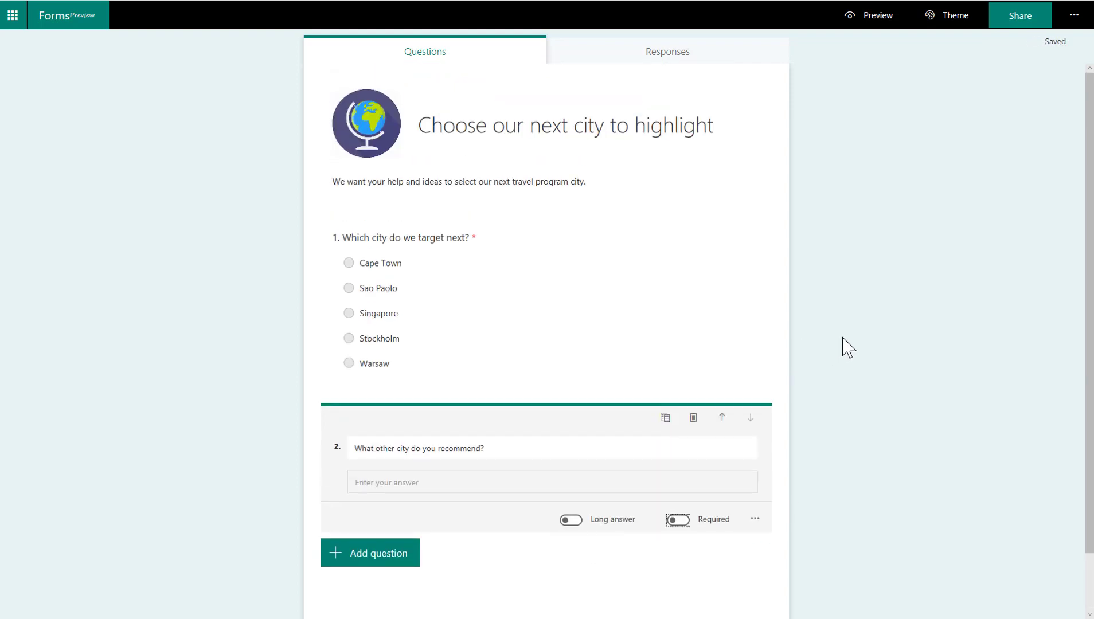
In the form's Settings, limit responses to one per person.
{"action": "left_click", "coordinate": [956, 23]}
{"action": "left_click", "coordinate": [1075, 18]}
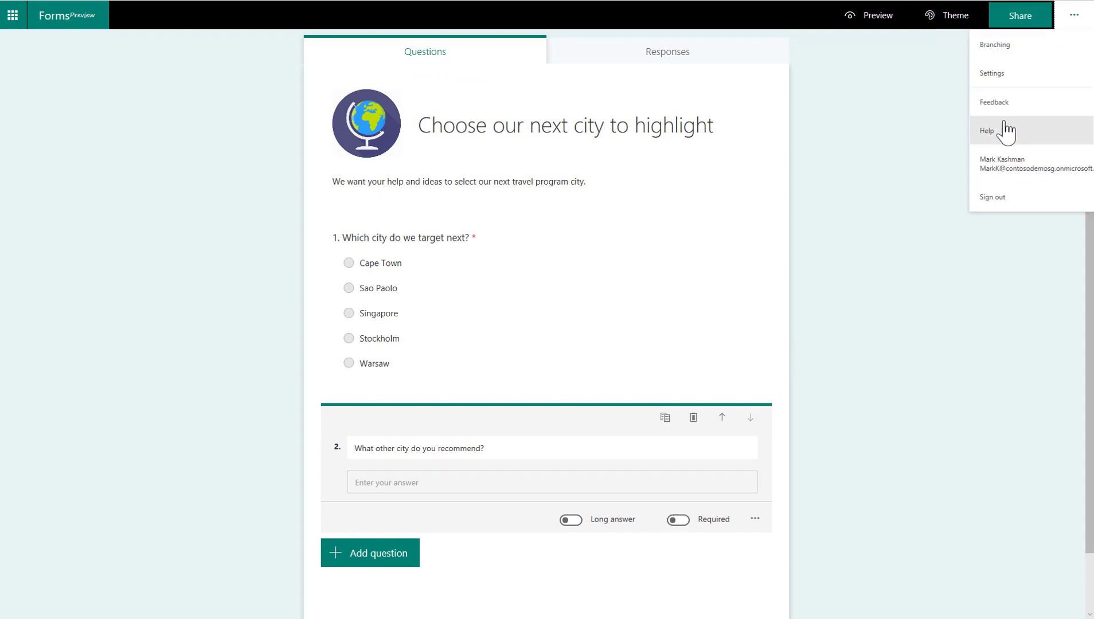
{"action": "left_click", "coordinate": [1001, 73]}
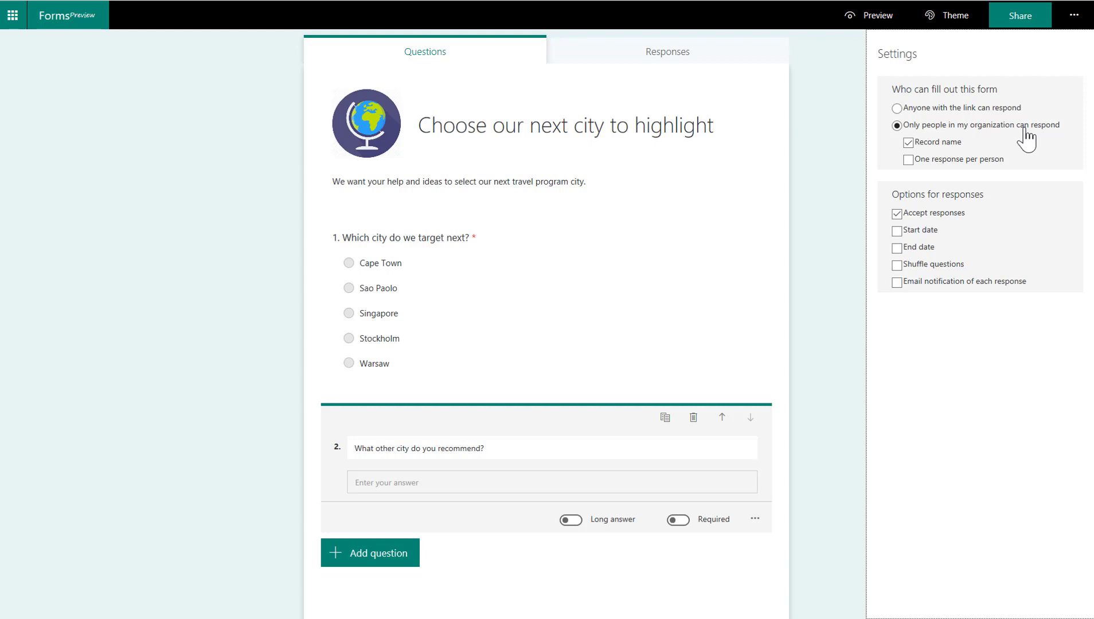
{"action": "left_click", "coordinate": [908, 160]}
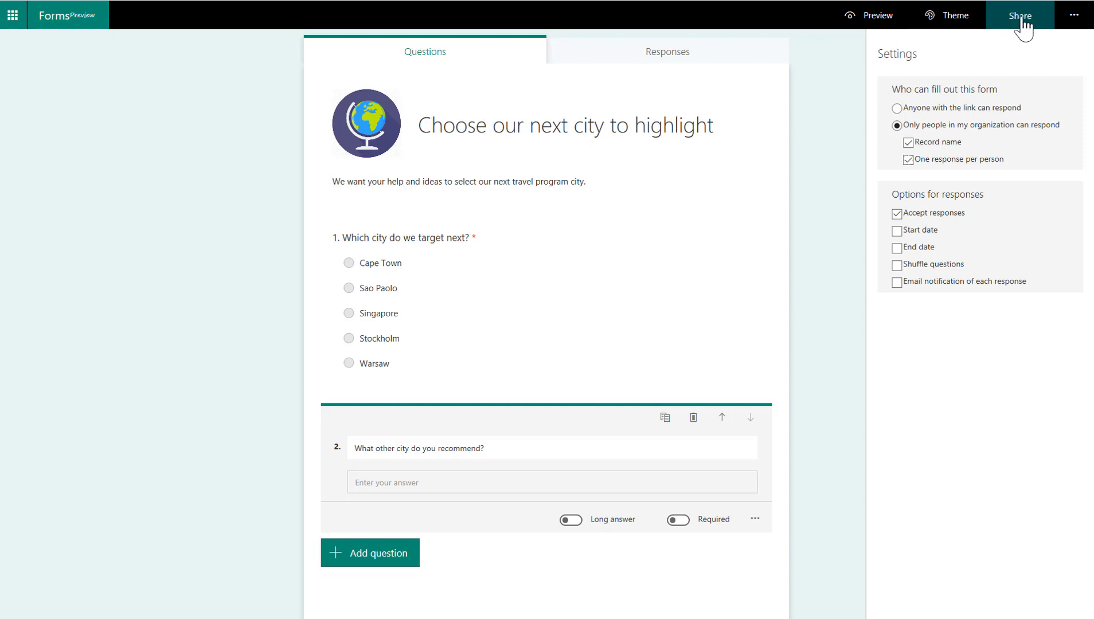
Copy the form's response link from the Share options.
{"action": "left_click", "coordinate": [1024, 27]}
{"action": "left_click", "coordinate": [978, 127]}
{"action": "right_click", "coordinate": [969, 130]}
{"action": "left_click", "coordinate": [988, 182]}
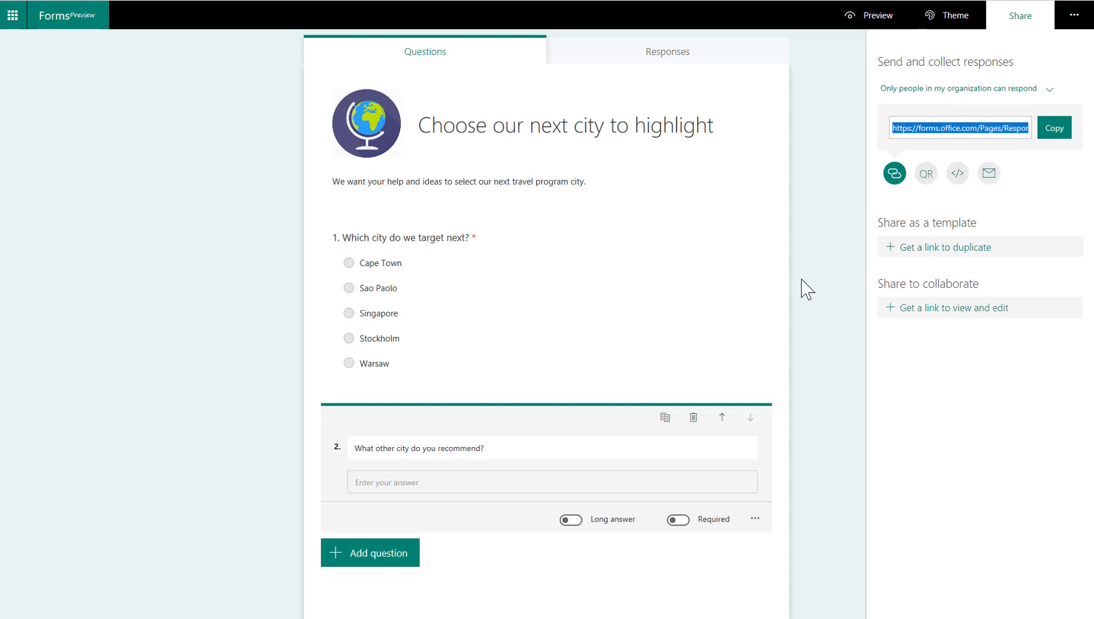
{"action": "left_click", "coordinate": [222, 151]}
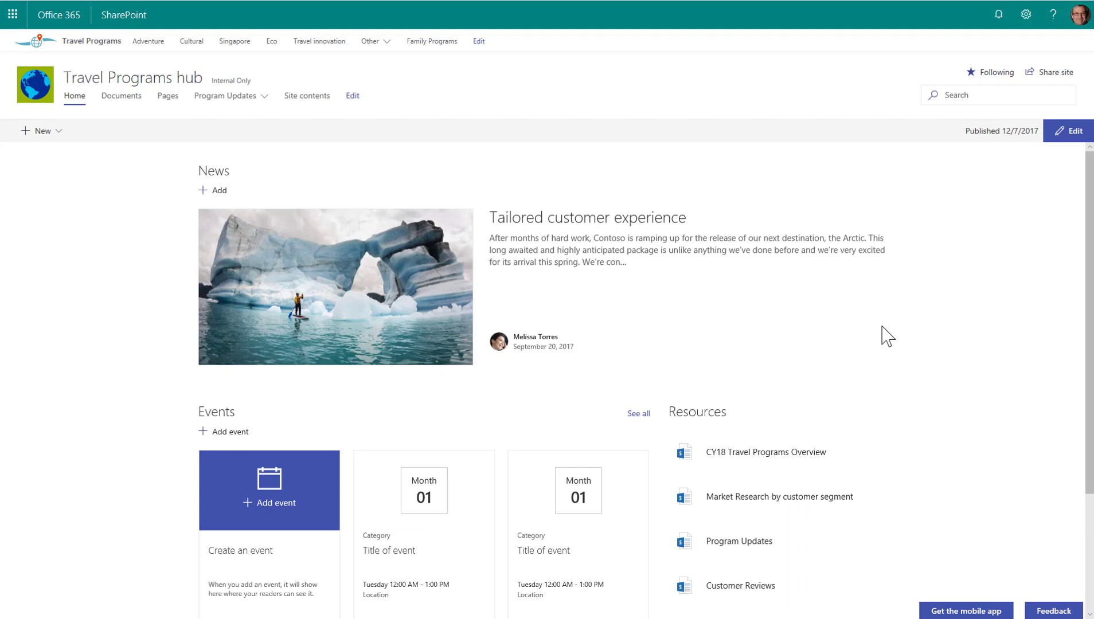
Add a one-third right column section, move News into its left column, and delete the old section.
{"action": "left_click", "coordinate": [1074, 133]}
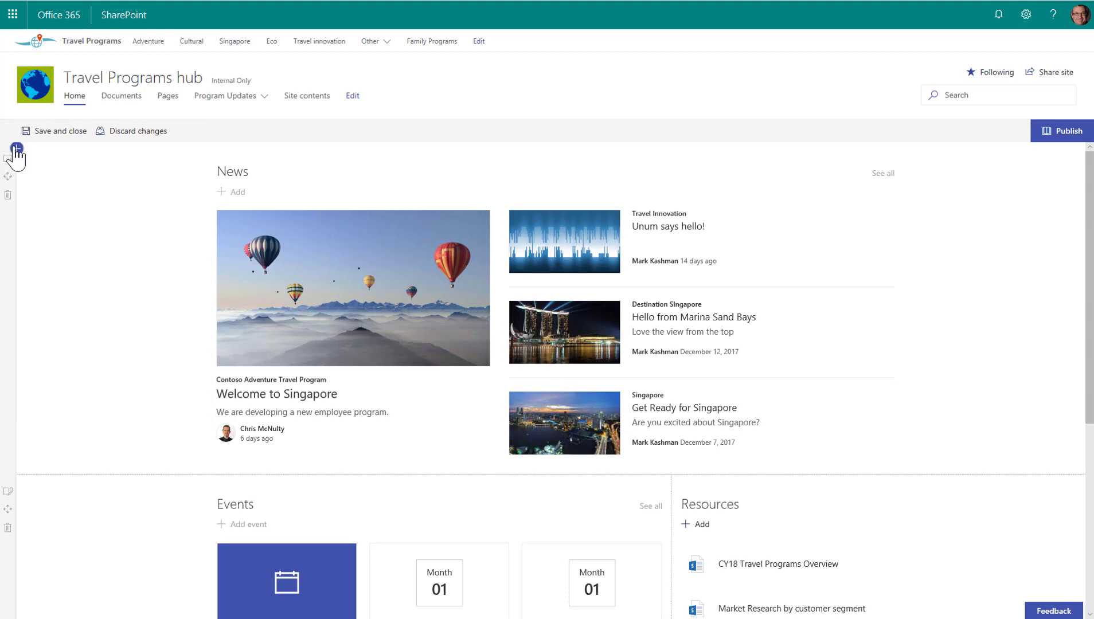
{"action": "left_click", "coordinate": [16, 150]}
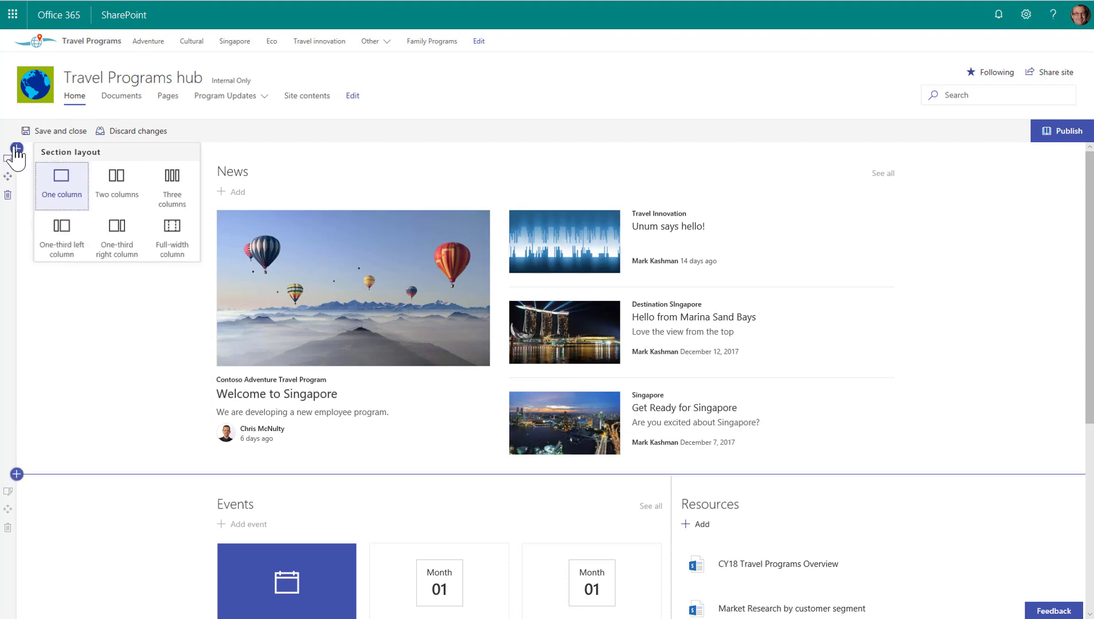
{"action": "left_click", "coordinate": [119, 244]}
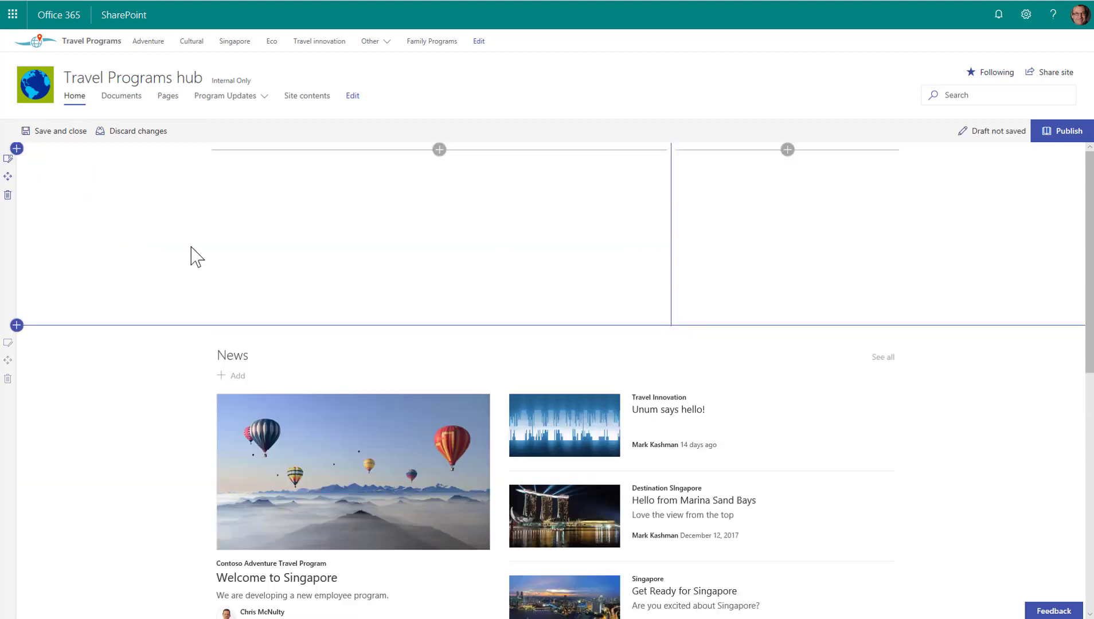
{"action": "left_click_drag", "start_coordinate": [196, 366], "coordinate": [330, 213]}
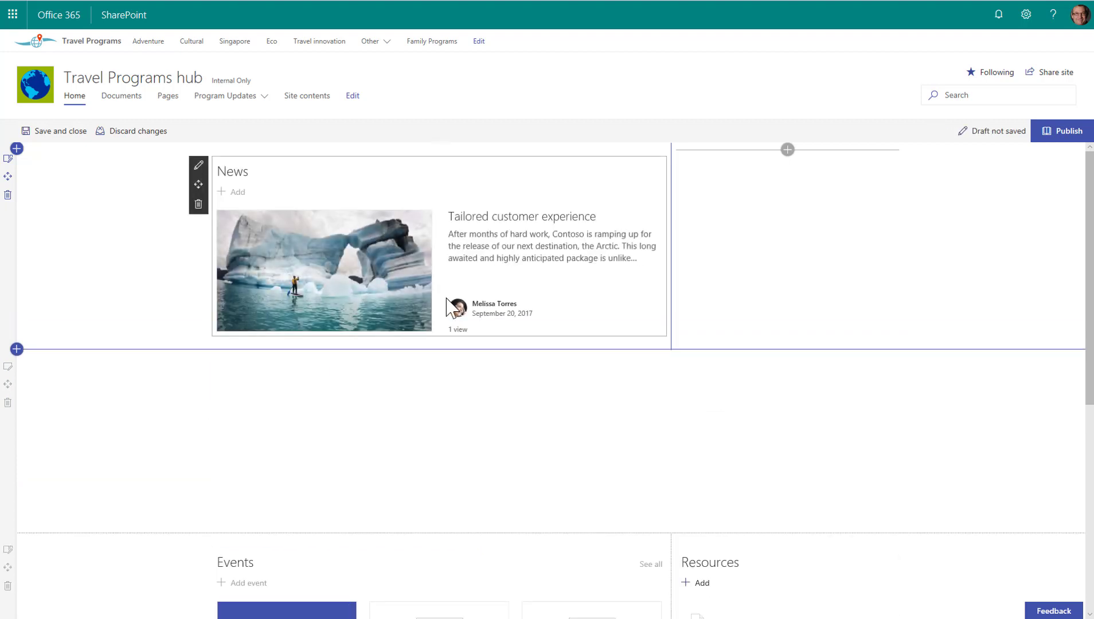
{"action": "left_click", "coordinate": [7, 404]}
{"action": "left_click", "coordinate": [566, 343]}
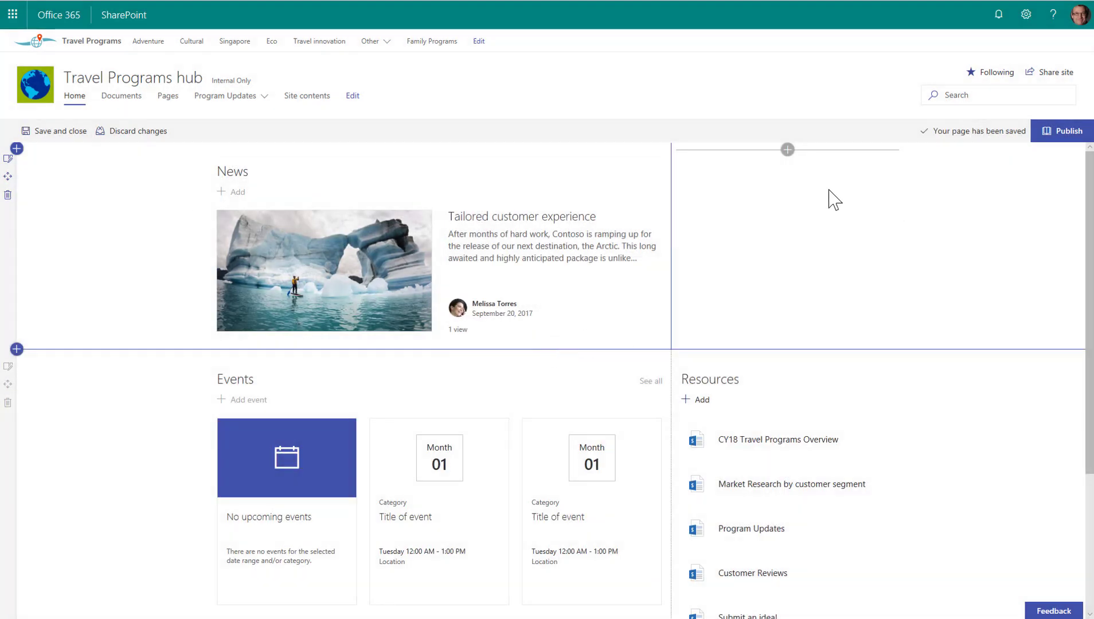
Insert a Microsoft Forms web part in the right column and embed the survey via its pasted link.
{"action": "left_click", "coordinate": [787, 149]}
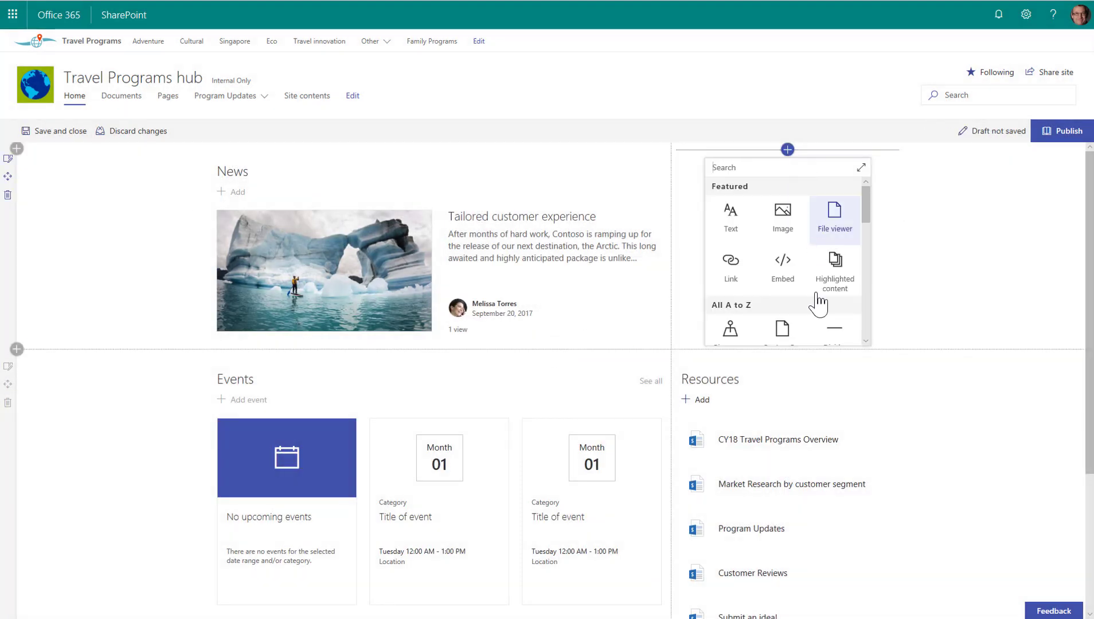
{"action": "left_click", "coordinate": [724, 167]}
{"action": "type", "text": "forms"}
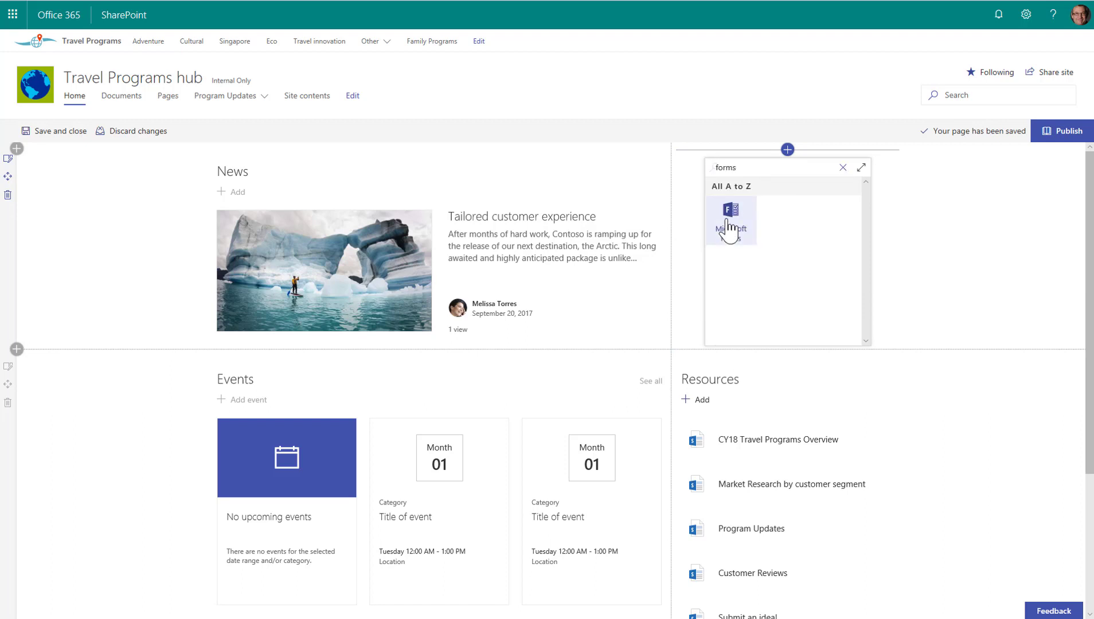
{"action": "left_click", "coordinate": [730, 221]}
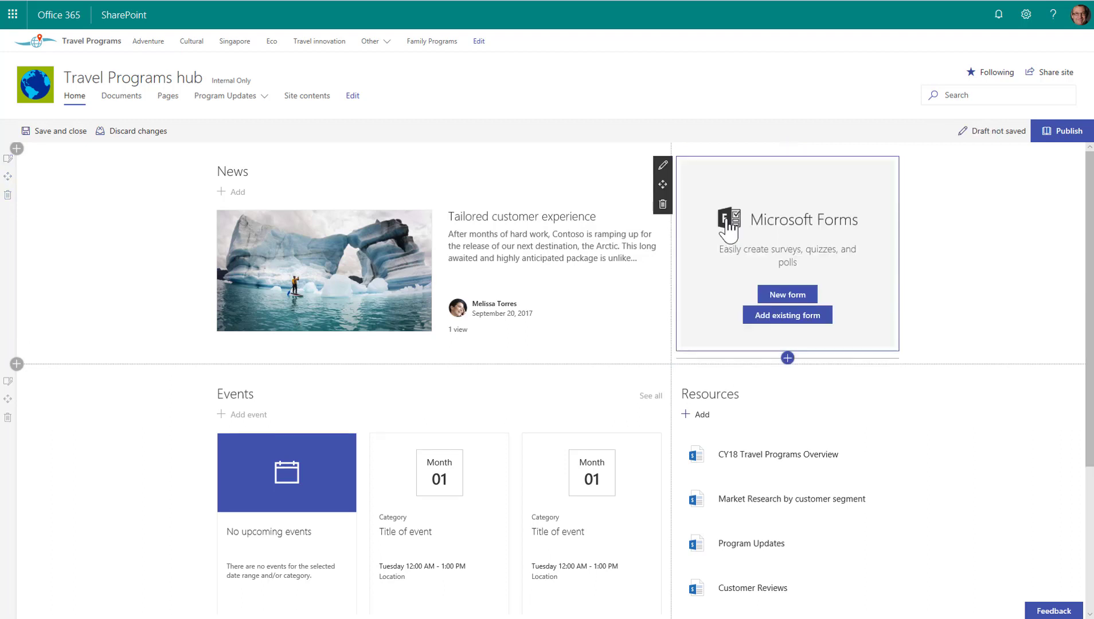
{"action": "left_click", "coordinate": [783, 316]}
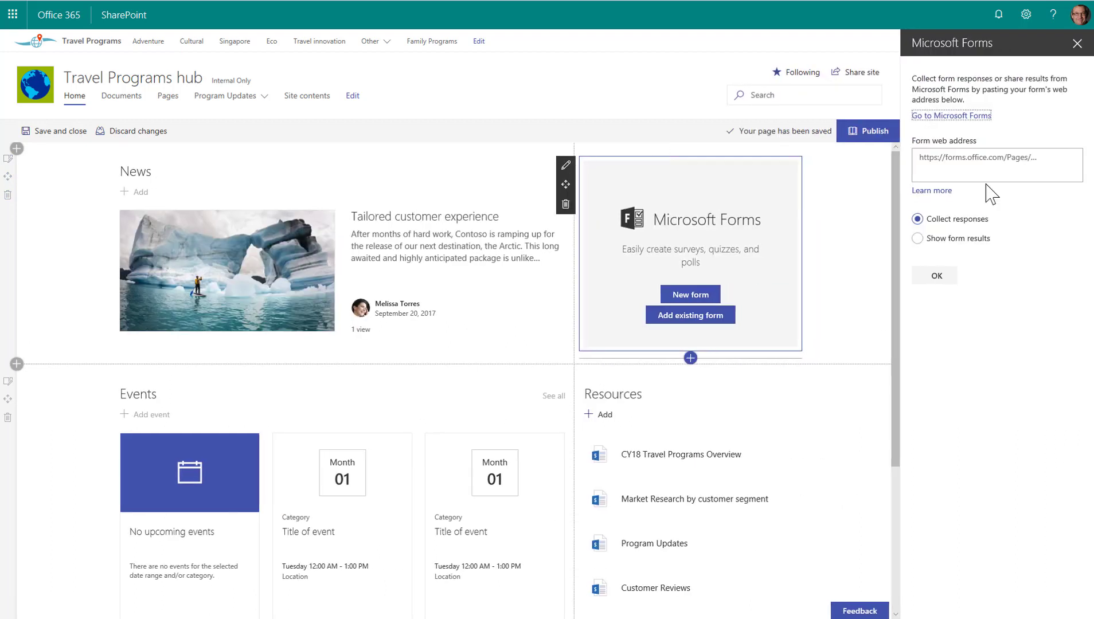
{"action": "left_click", "coordinate": [945, 159]}
{"action": "key", "text": "ctrl+v"}
{"action": "left_click", "coordinate": [937, 276]}
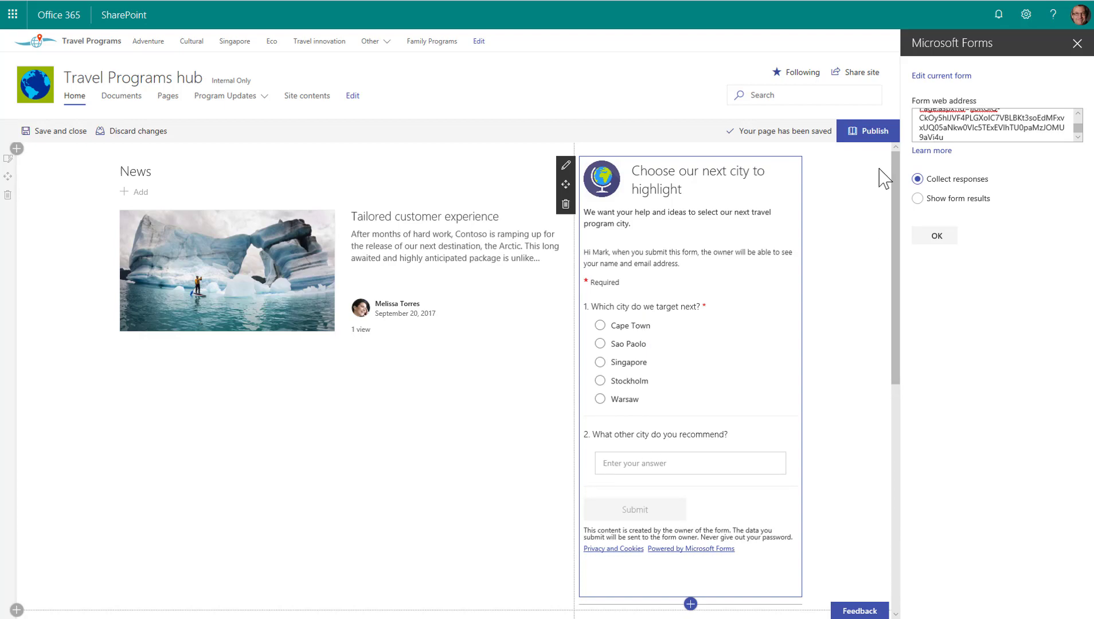
Publish the hub home page and pick Cape Town in the embedded survey.
{"action": "left_click", "coordinate": [872, 134]}
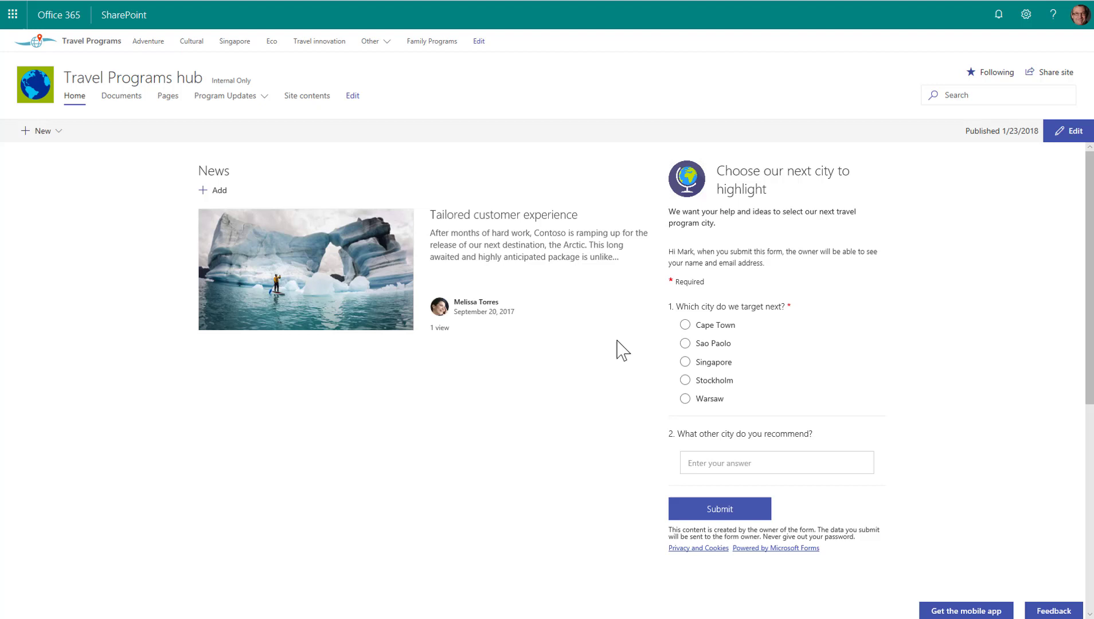
{"action": "left_click", "coordinate": [708, 310]}
Choose Warsaw, recommend 'Banglaore' as the other city, and submit the response.
{"action": "left_click", "coordinate": [714, 401]}
{"action": "left_click", "coordinate": [698, 465]}
{"action": "type", "text": "Banglaore"}
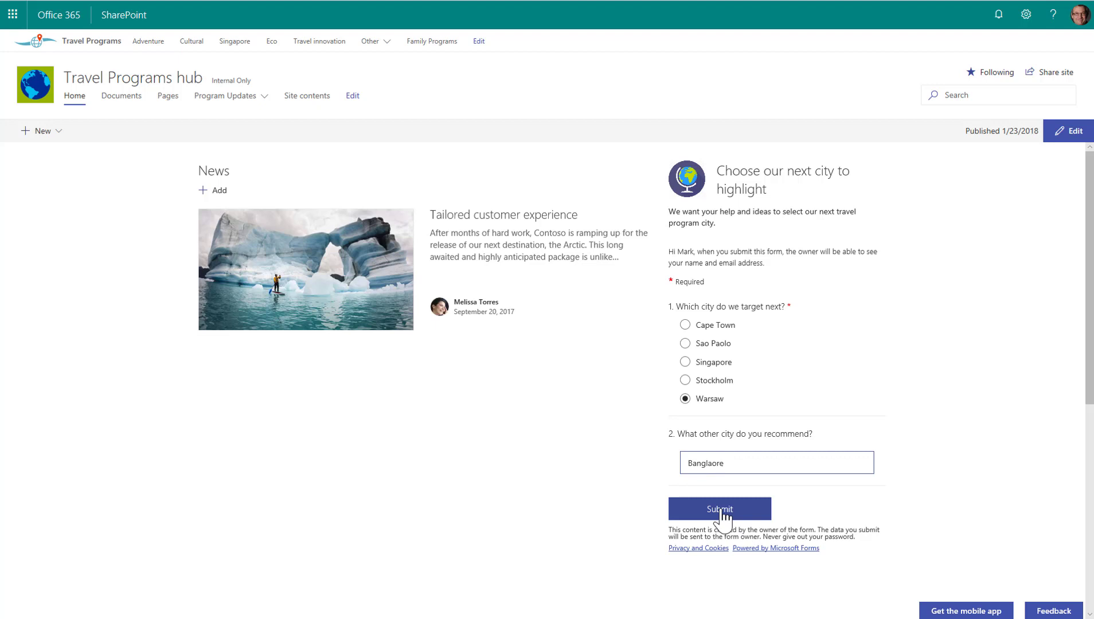
{"action": "left_click", "coordinate": [690, 515]}
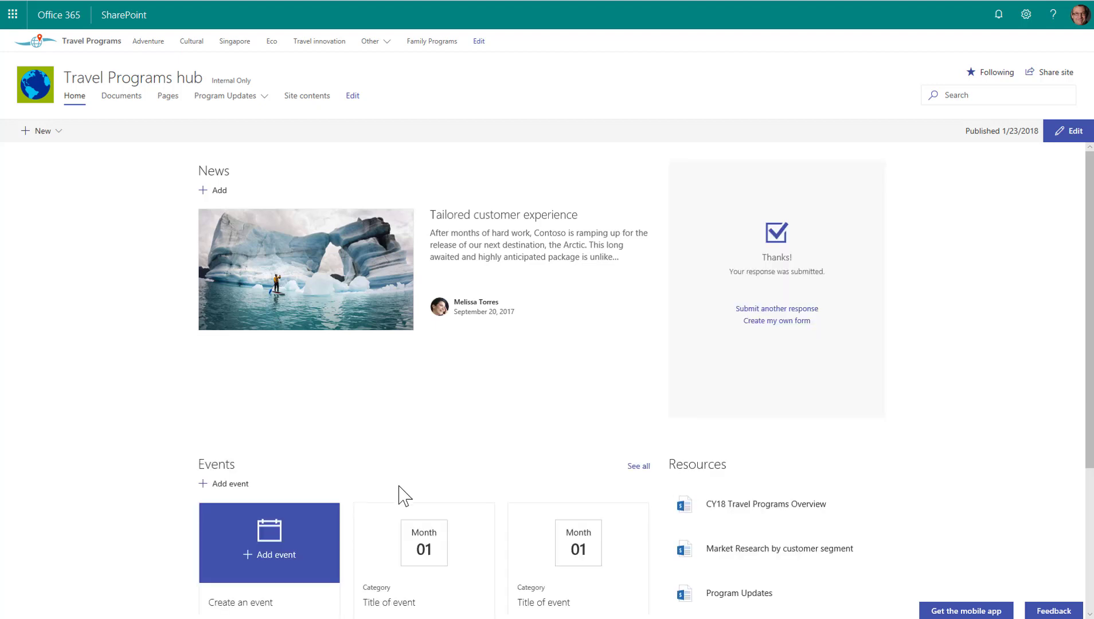